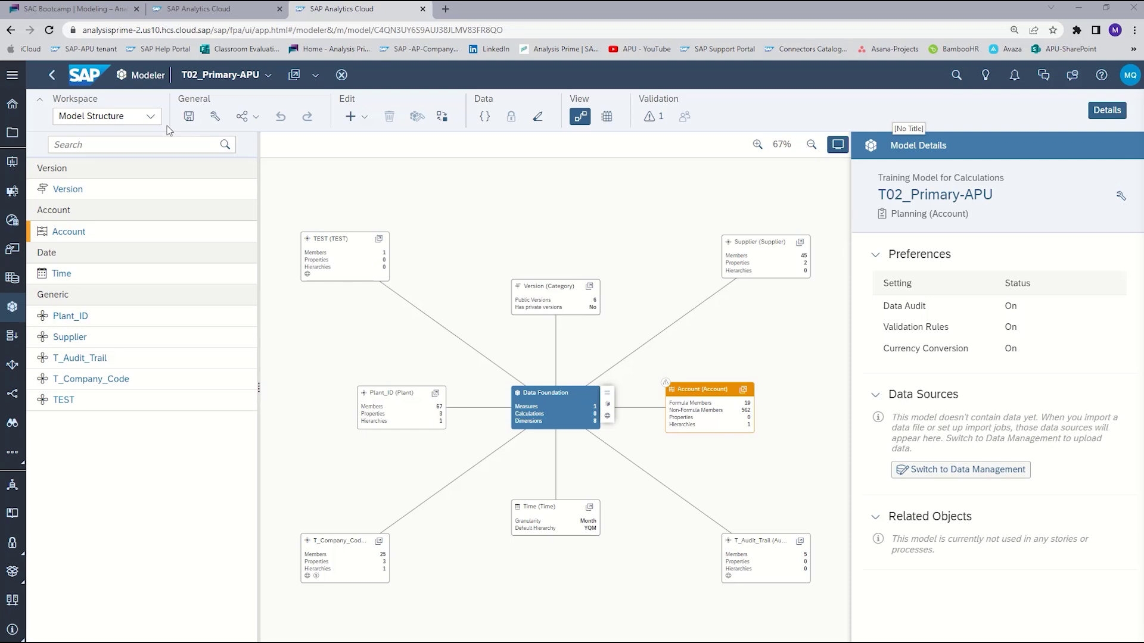
Step: Switch the model's workspace to Calculations and focus its formula editor
left_click(151, 118)
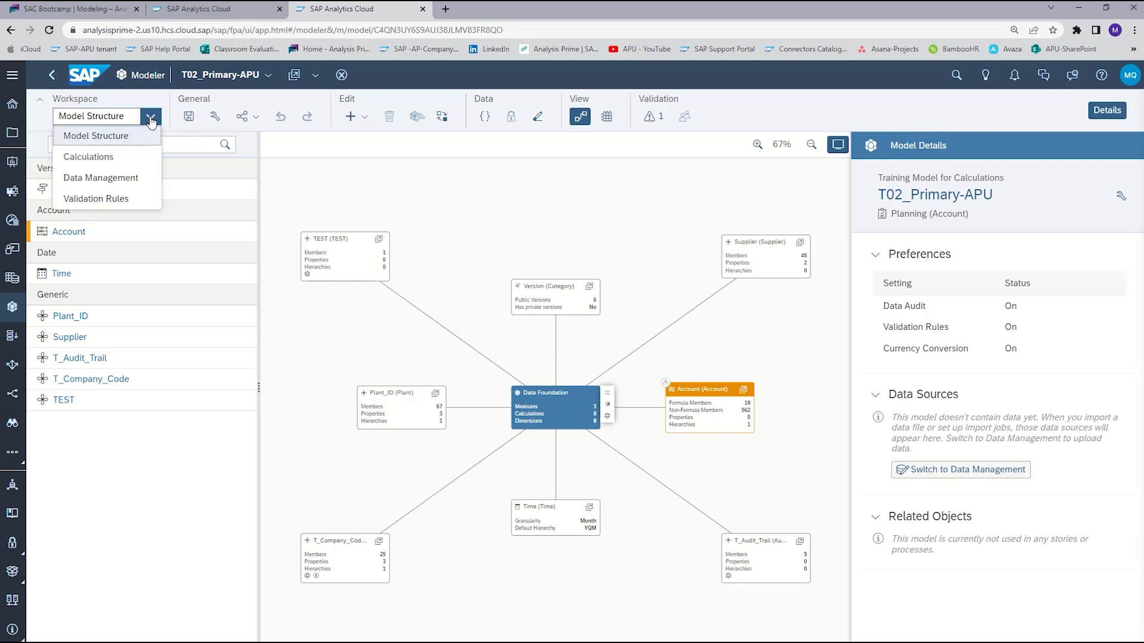
left_click(140, 158)
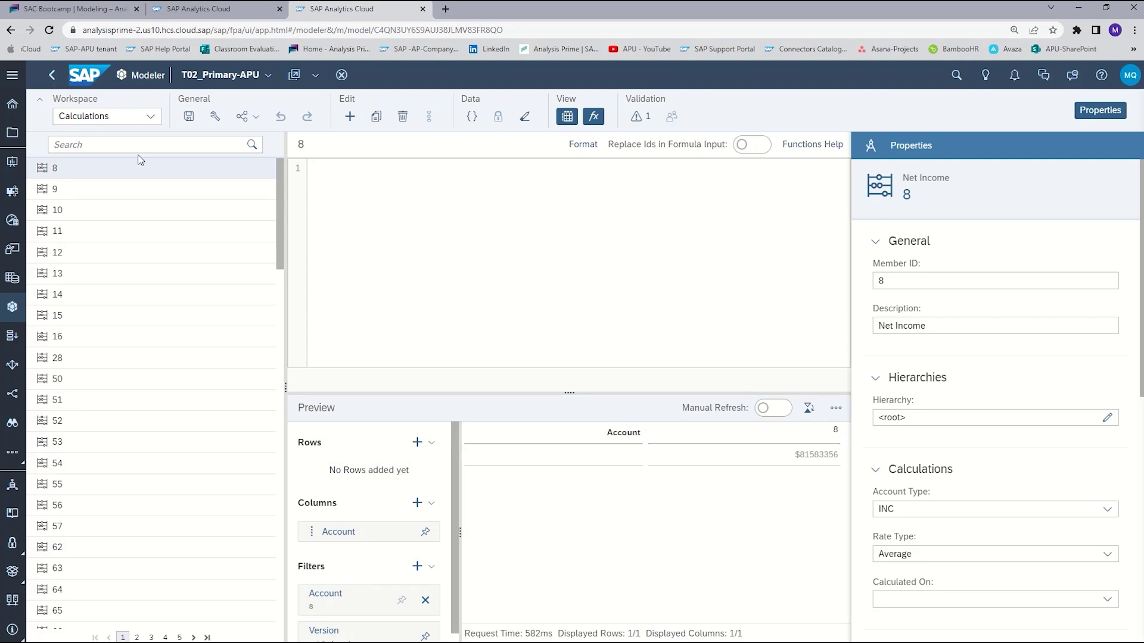
left_click(486, 242)
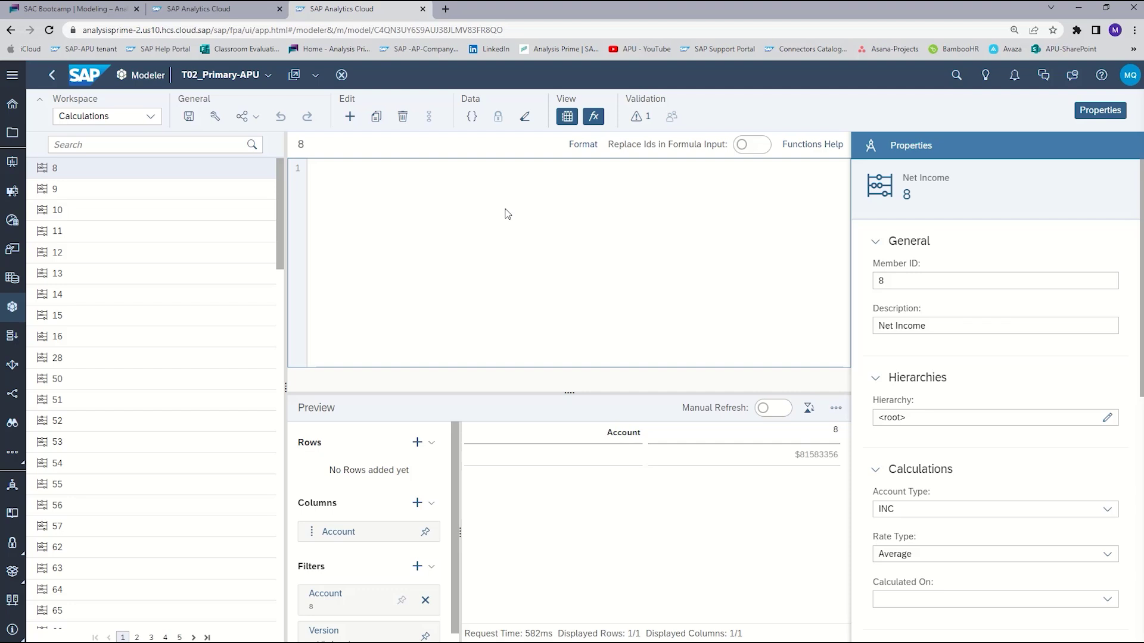
Step: Review the Net Income member's properties, then return to the empty formula editor
left_click(810, 156)
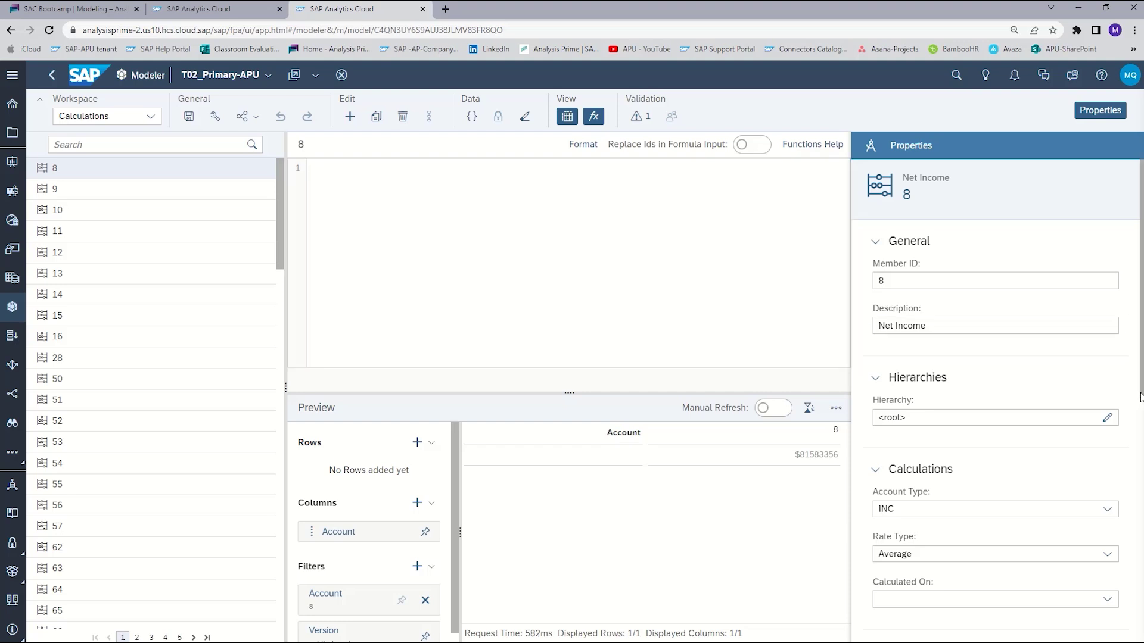
scroll(1126, 495, "down", 6)
scroll(1128, 591, "down", 2)
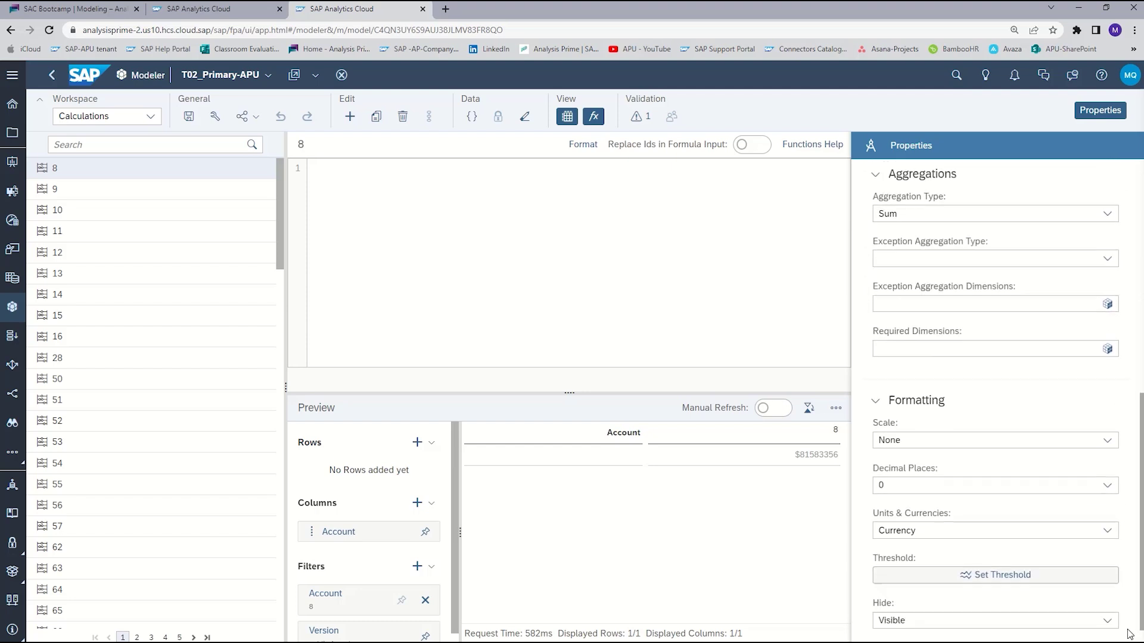
scroll(1061, 386, "up", 8)
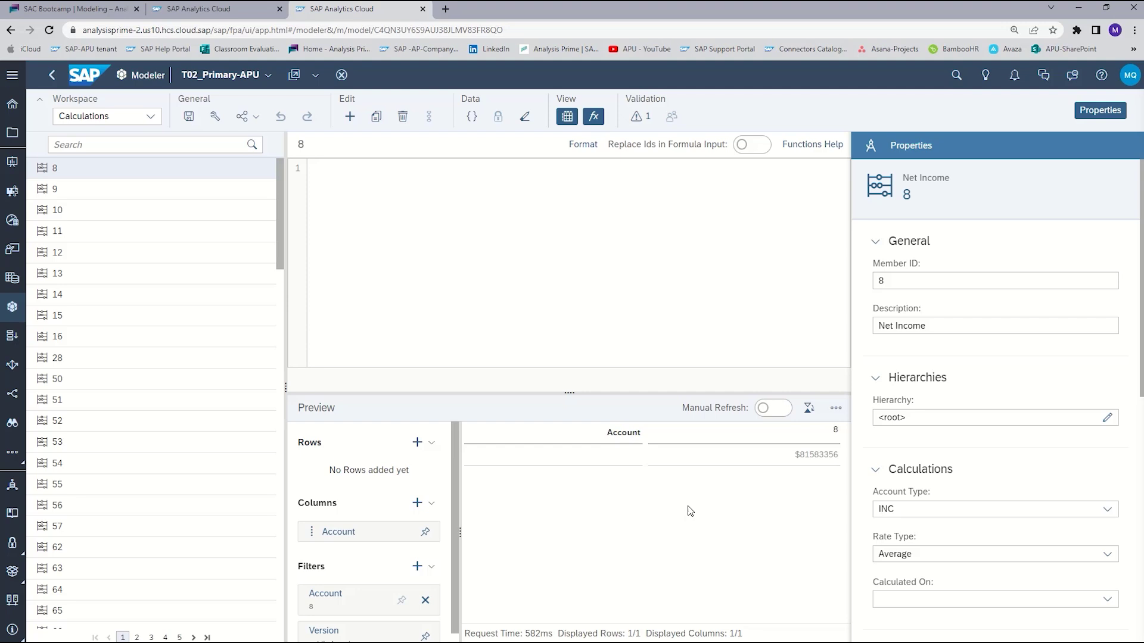
left_click(541, 278)
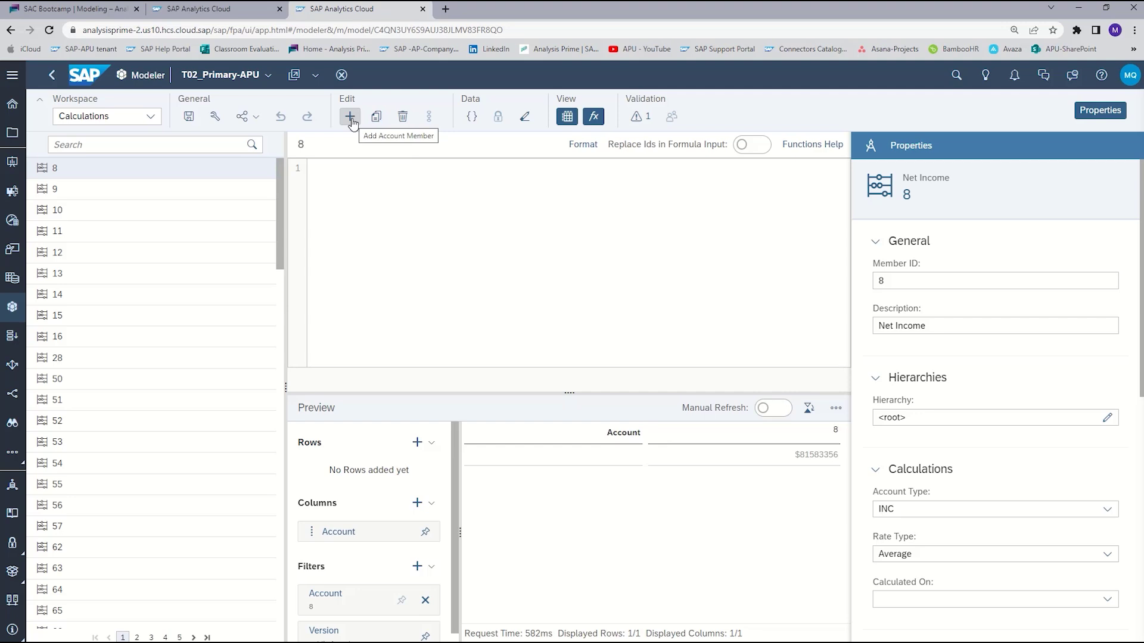
Step: Add account member Net_Income with description 'Net Income Calc (revenue -expenses)'
left_click(351, 121)
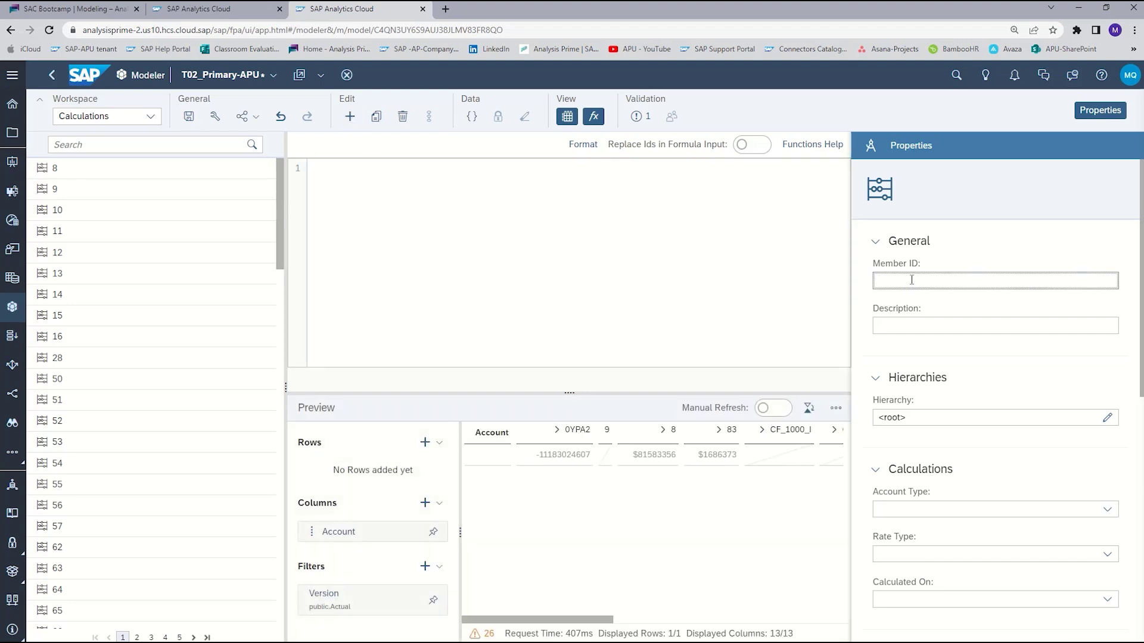
type("Net ")
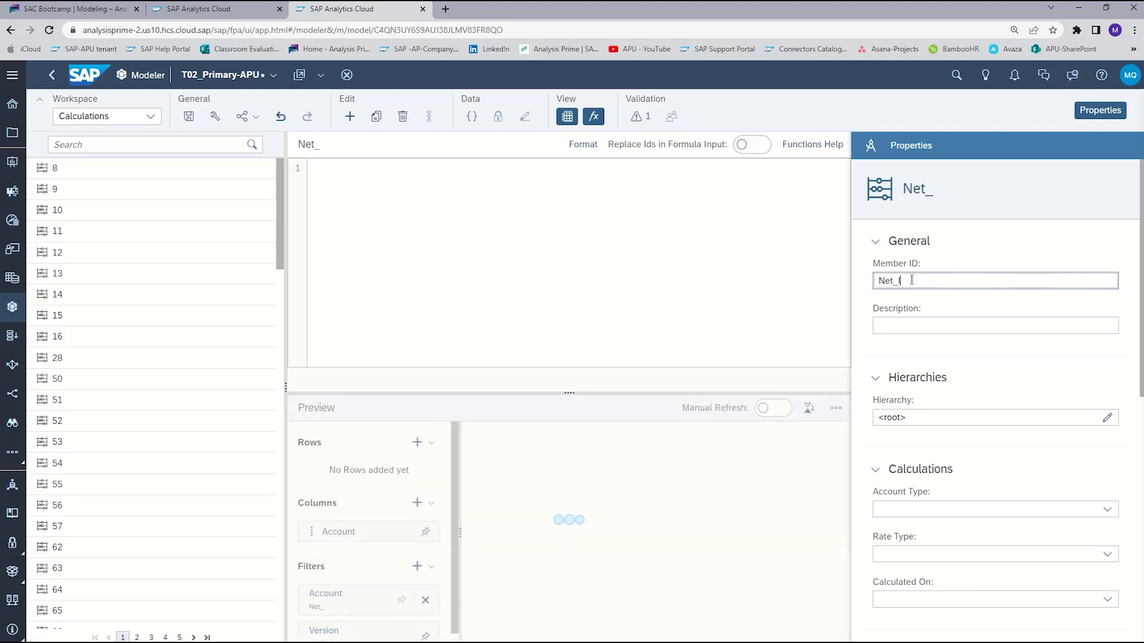
type("Income")
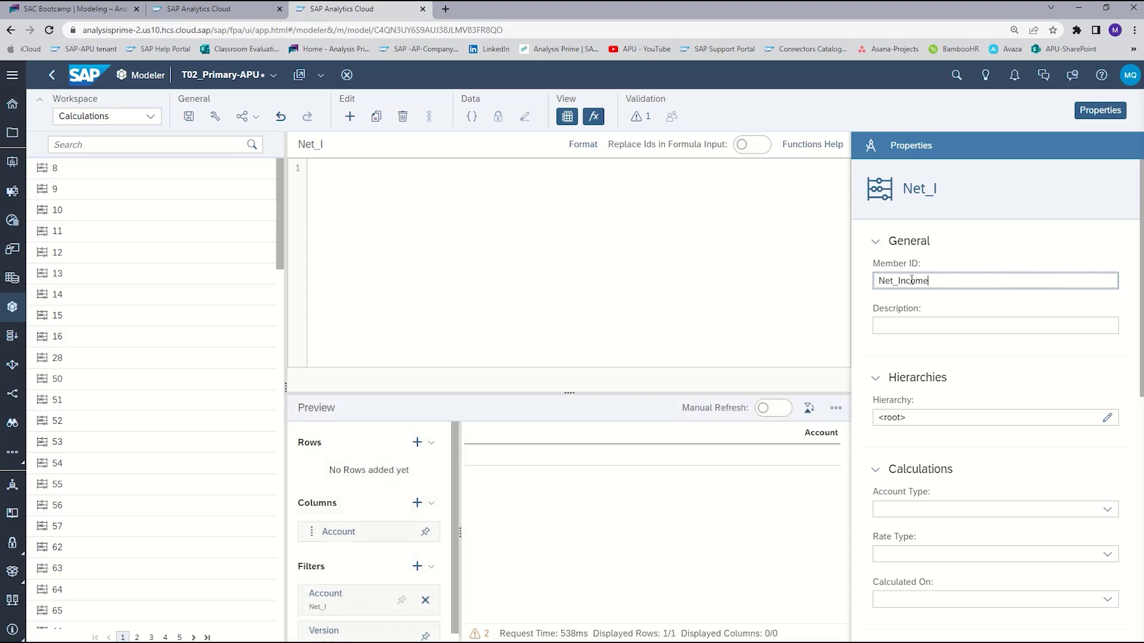
left_click(903, 324)
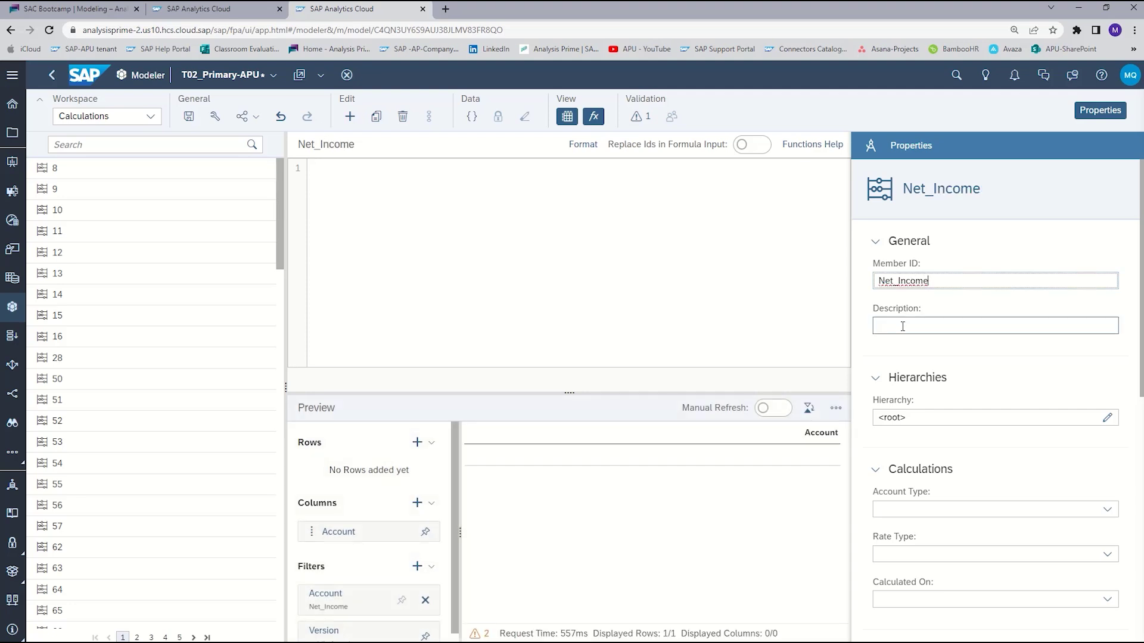
left_click(902, 326)
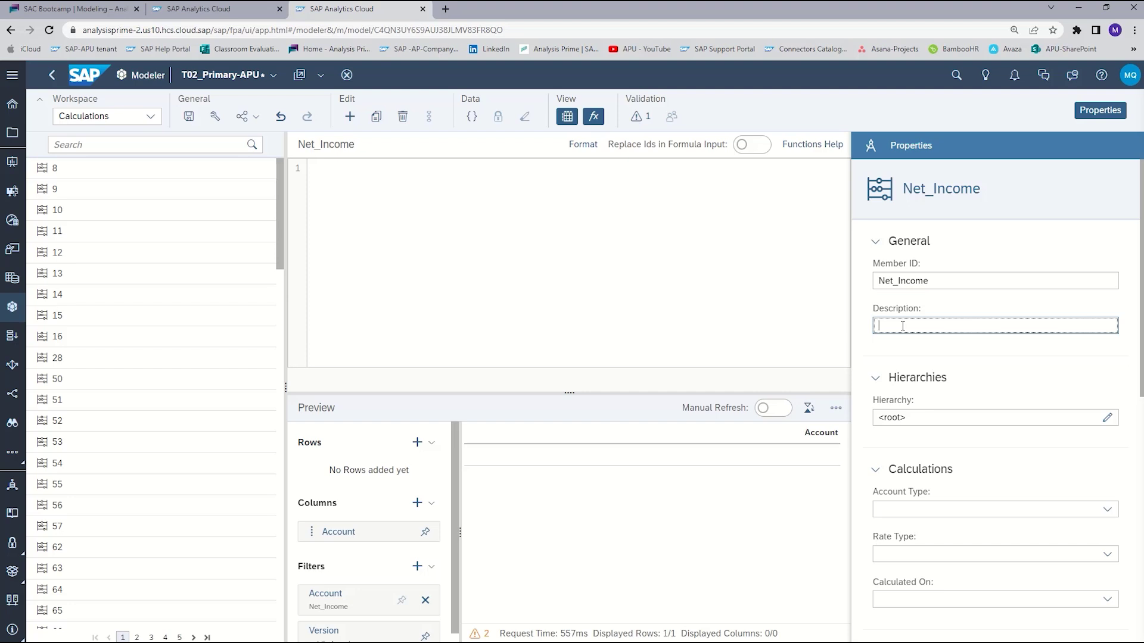
type("Net Income Calc (rev")
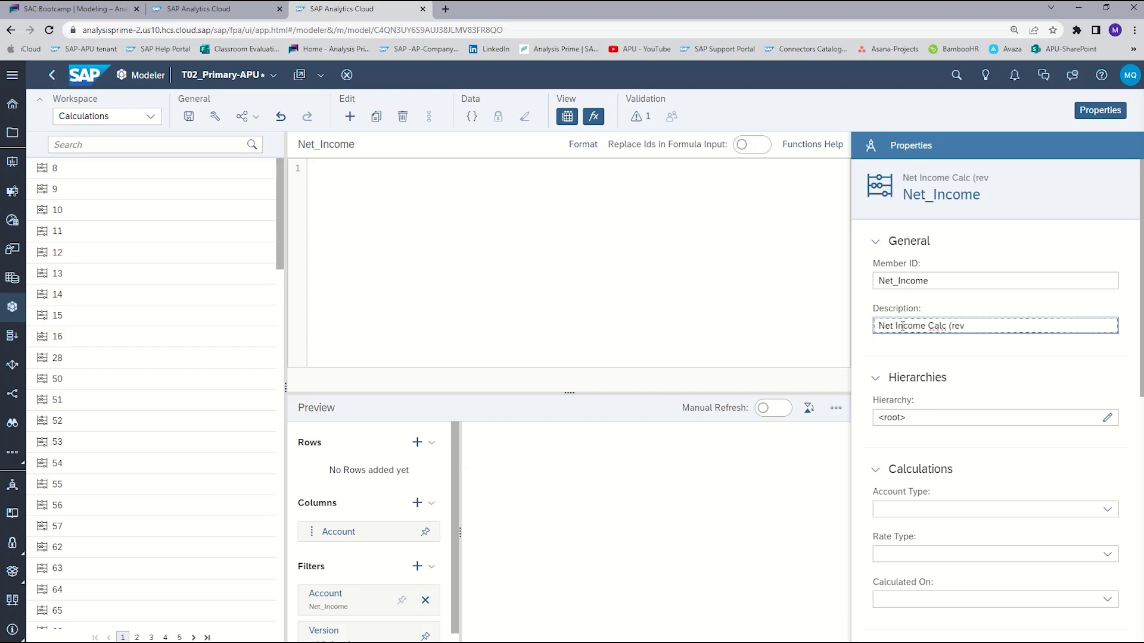
type("enue -")
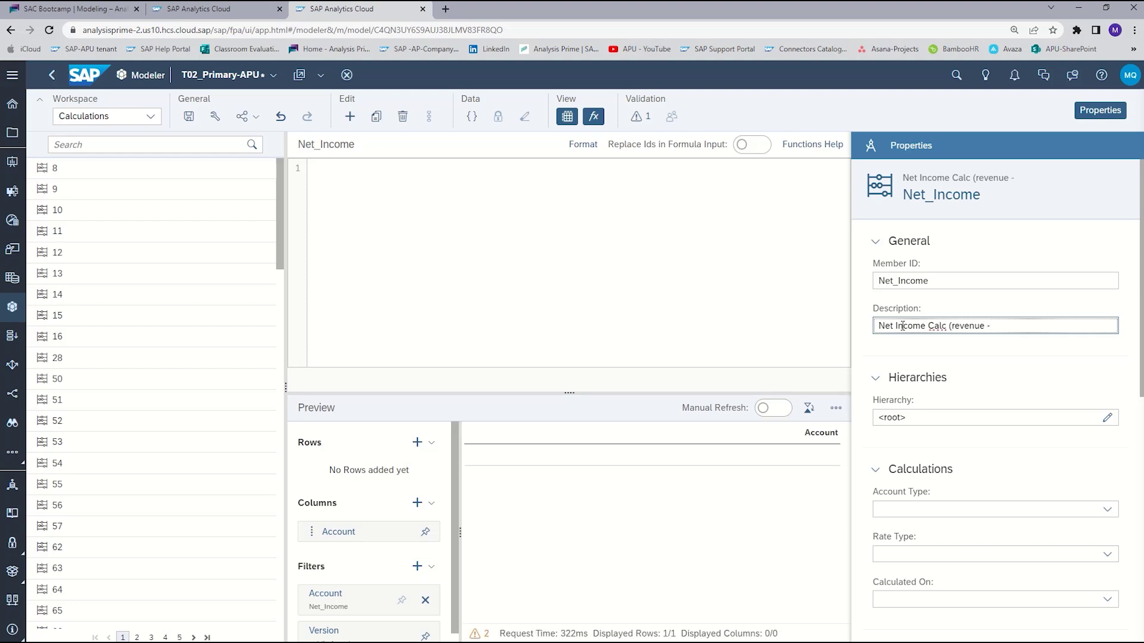
type("expenses)")
left_click(664, 192)
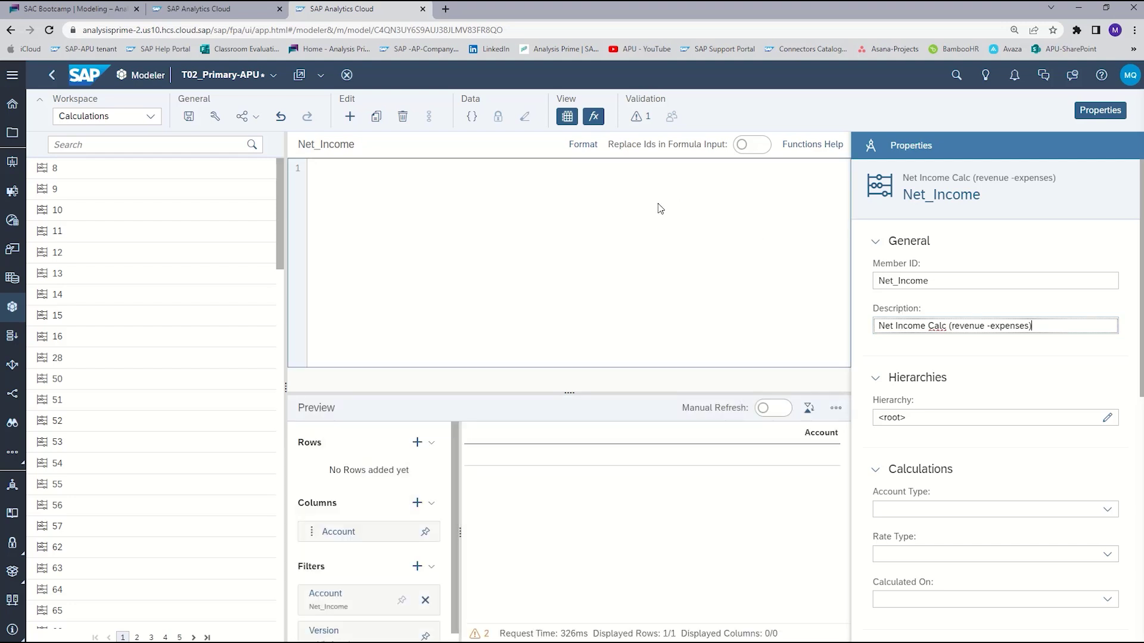
Step: Look up the SUBSTRING function in the Functions Help reference
left_click(644, 195)
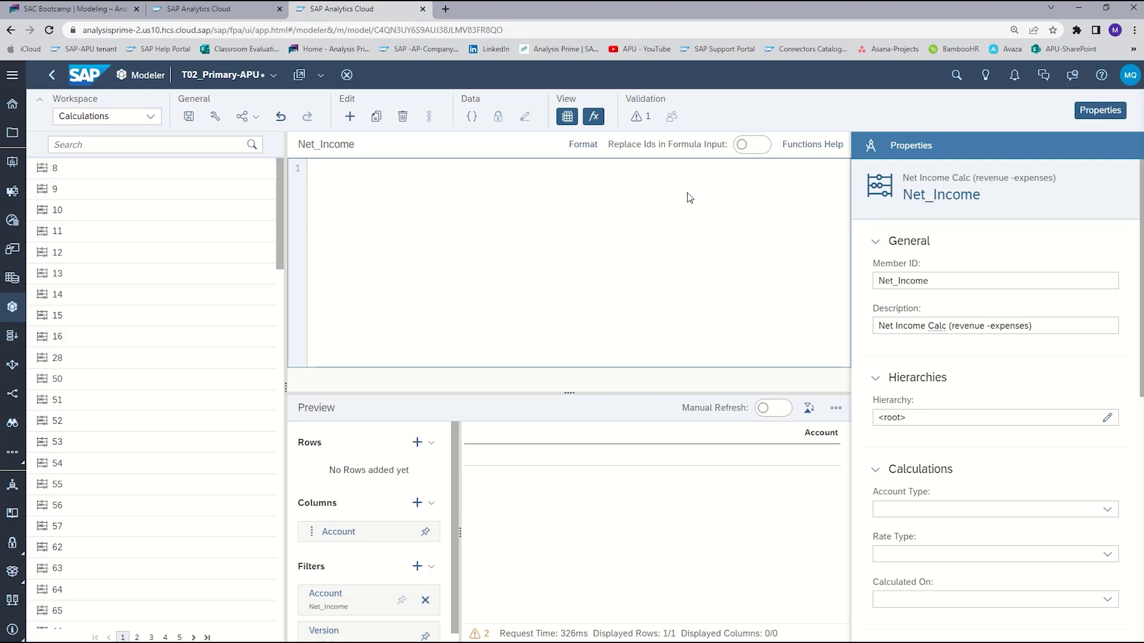
left_click(798, 150)
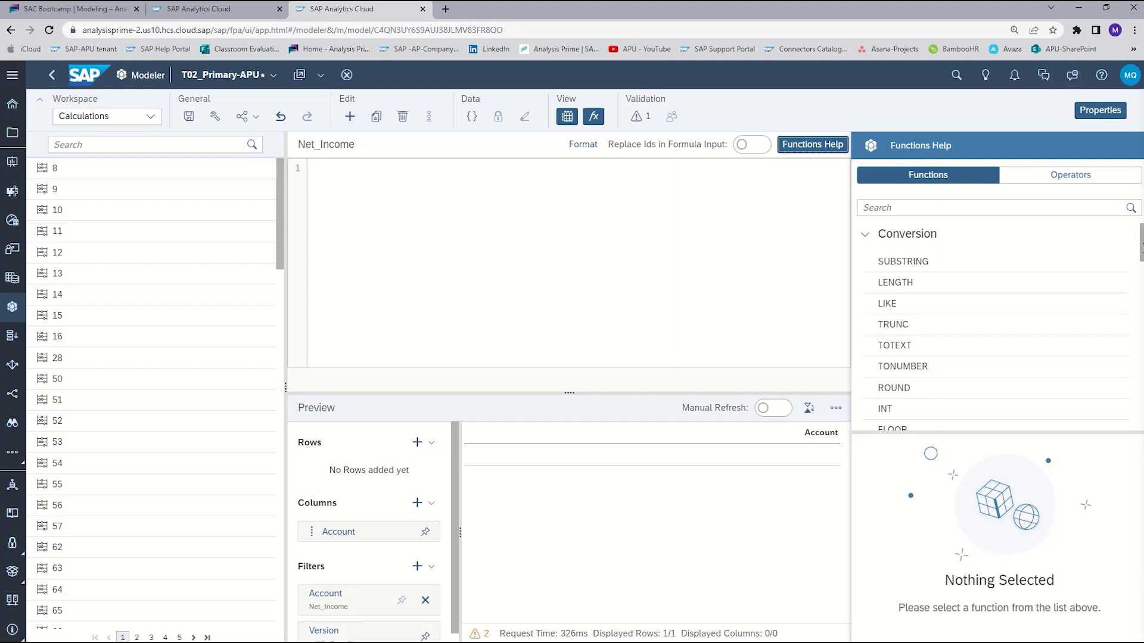
scroll(1012, 328, "down", 10)
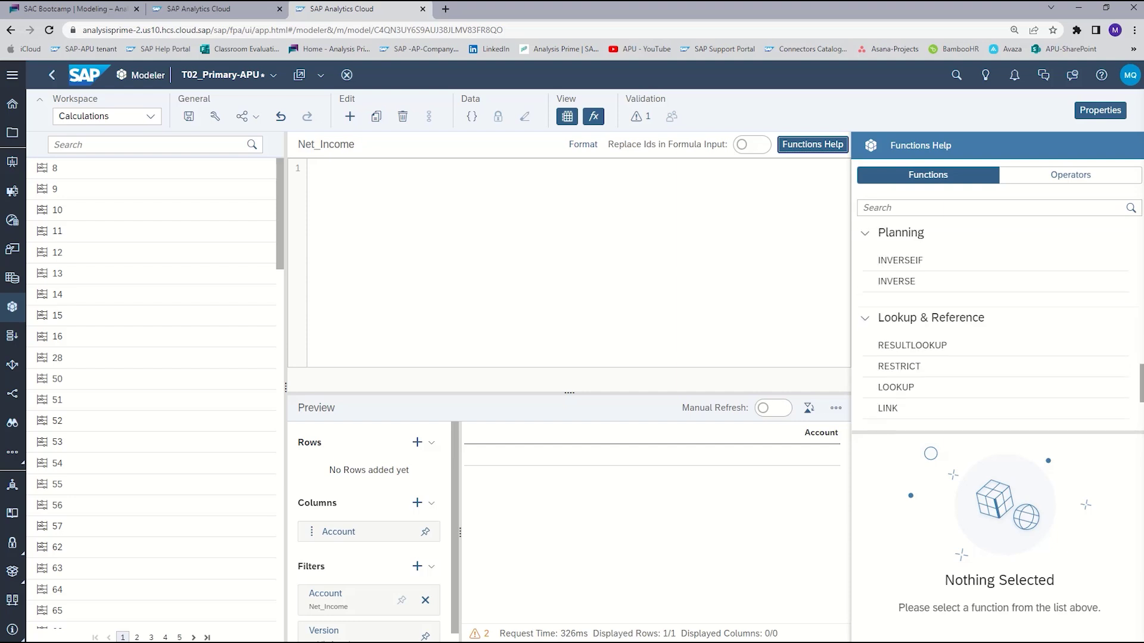
scroll(1123, 239, "up", 10)
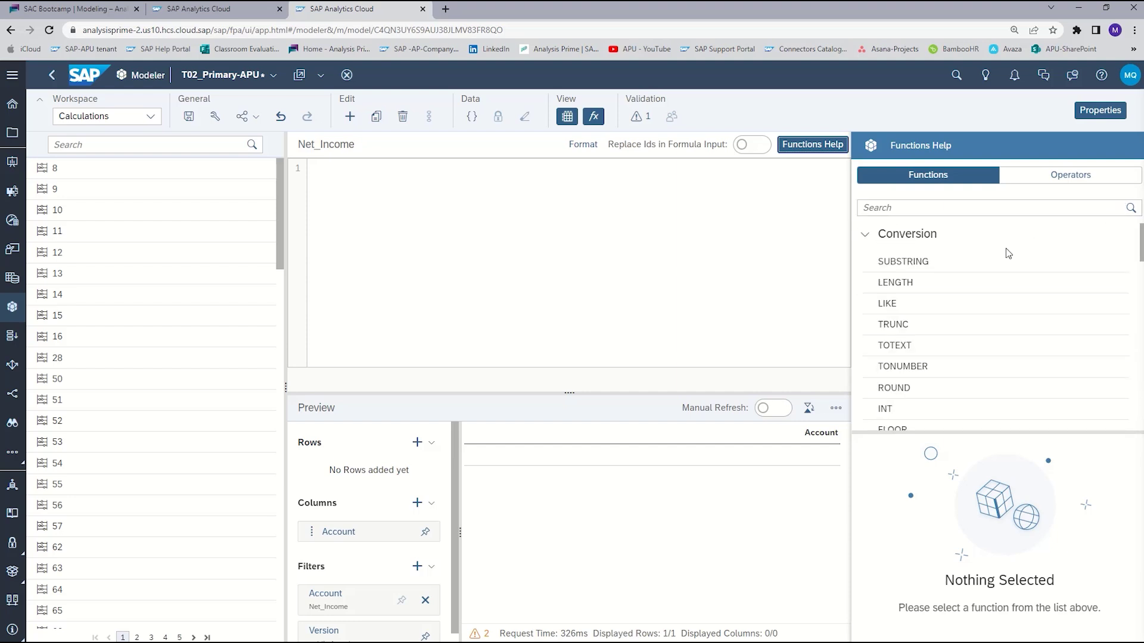
left_click(963, 266)
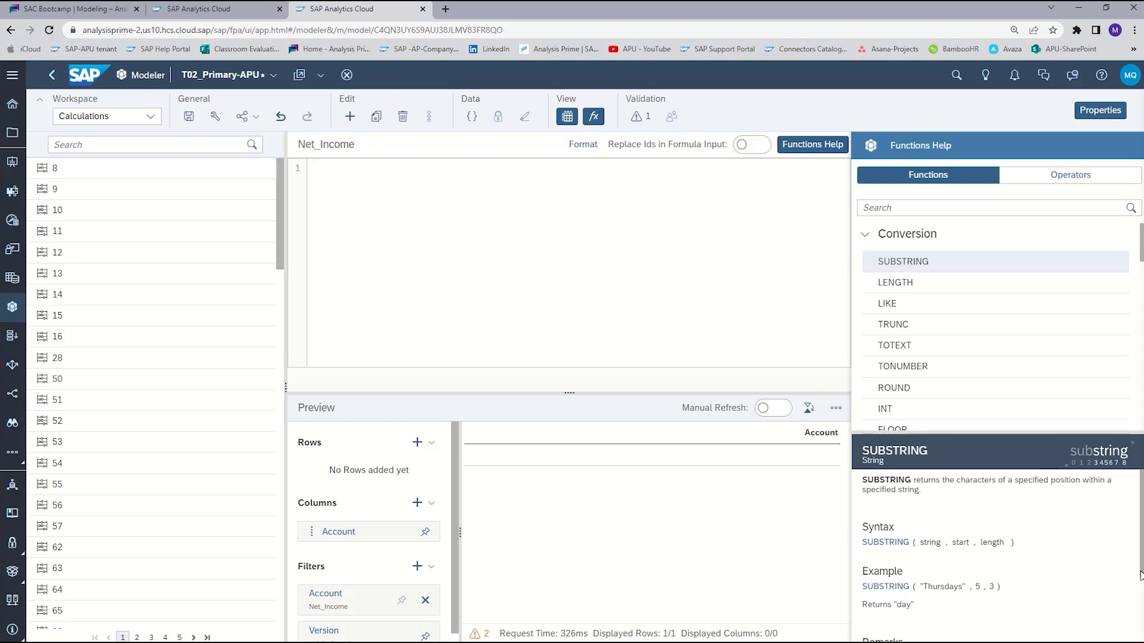
Step: Close Functions Help and return to Net_Income's formula editor
scroll(1139, 574, "down", 2)
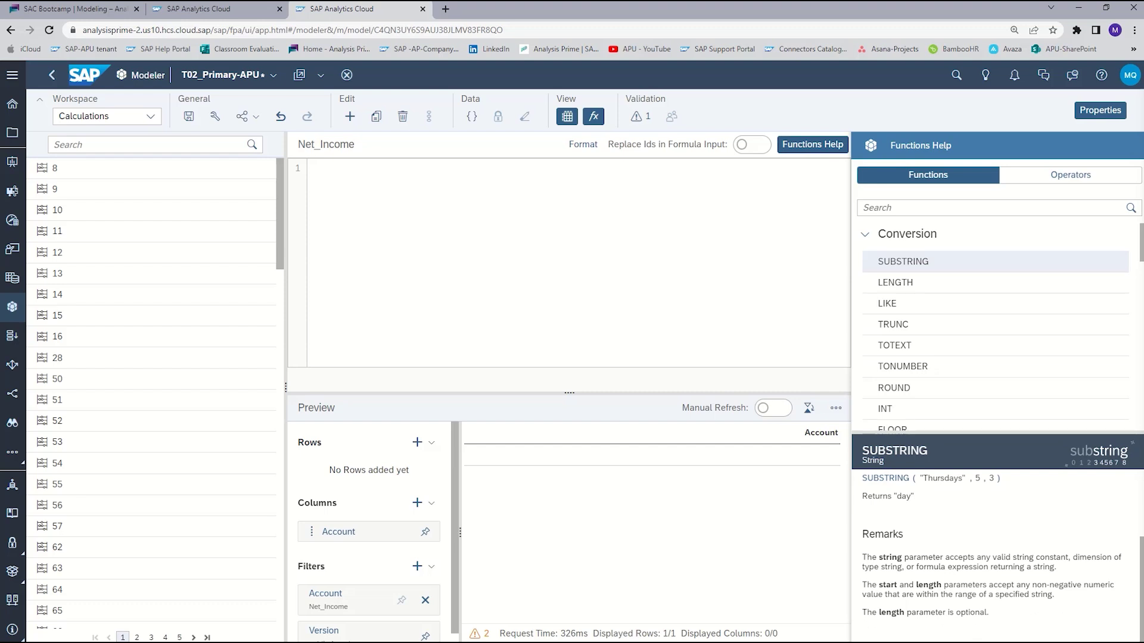
left_click(812, 144)
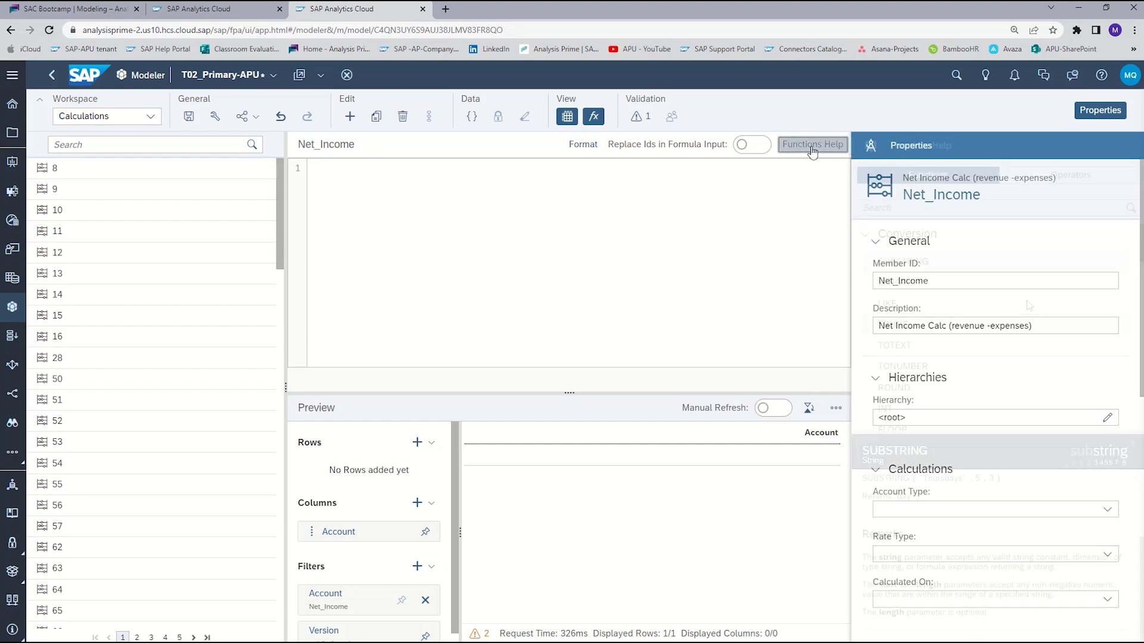
left_click(409, 186)
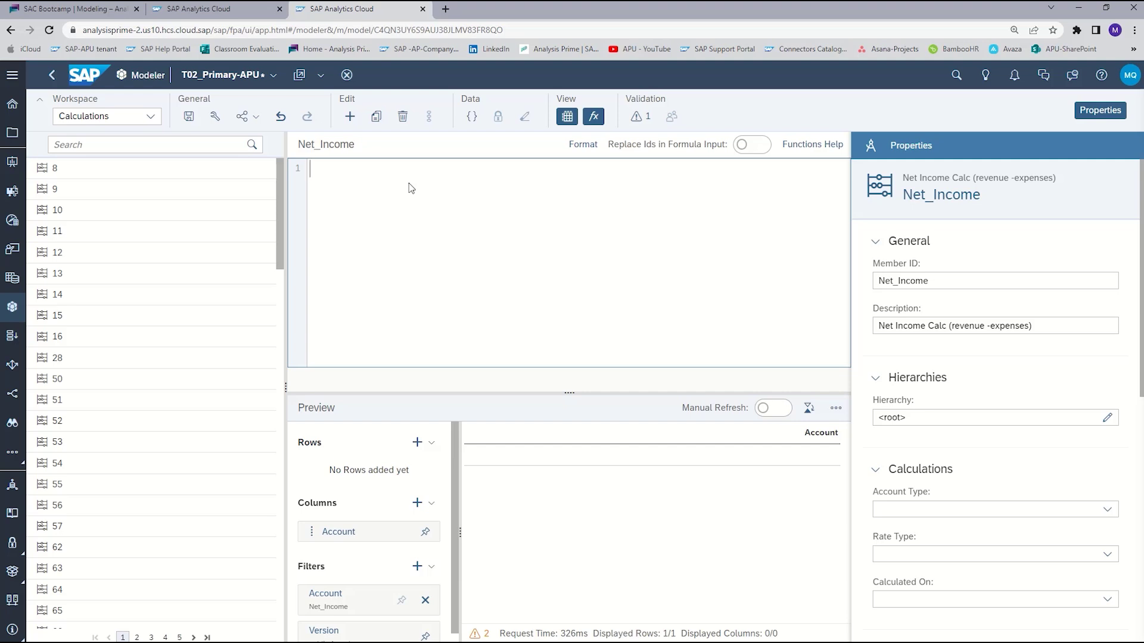
key("ctrl+space")
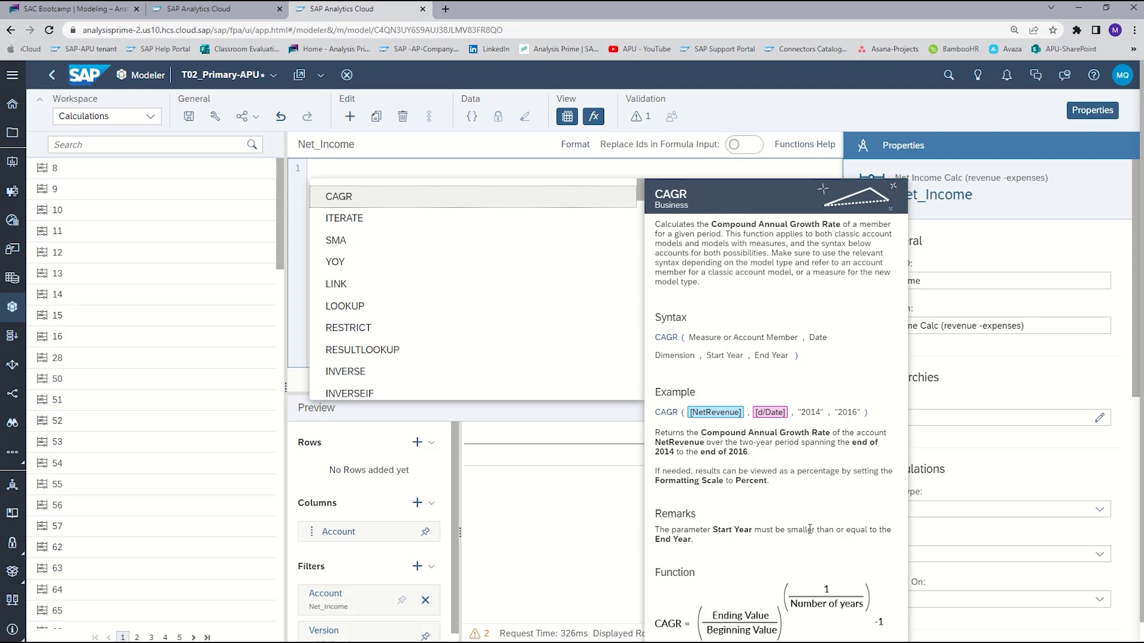
scroll(796, 512, "down", 1)
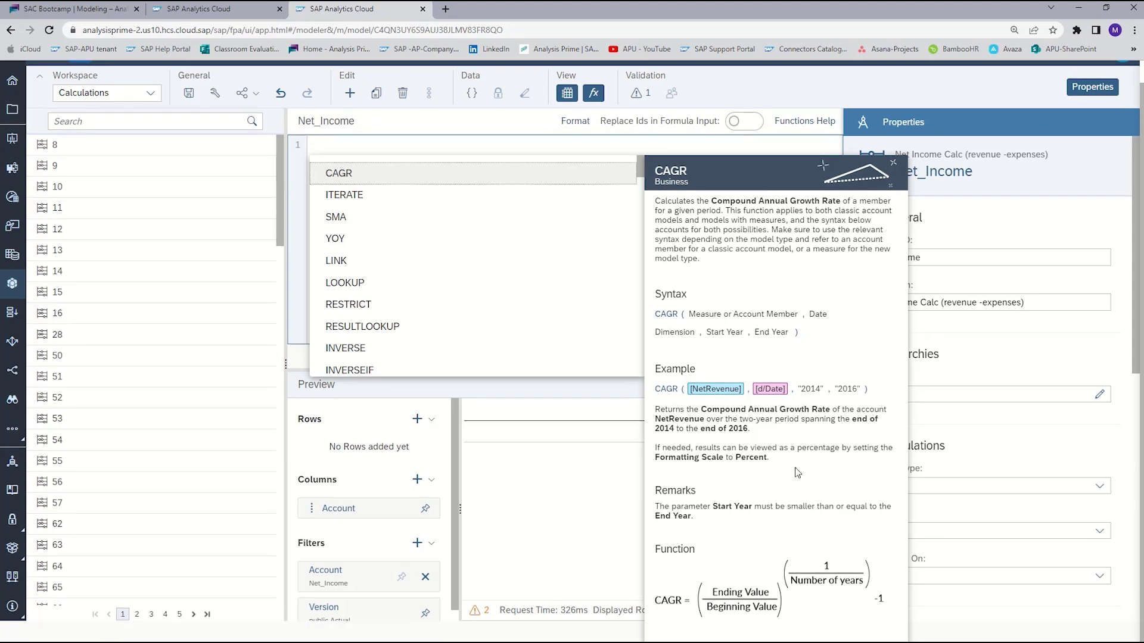
scroll(610, 206, "up", 1)
left_click(332, 173)
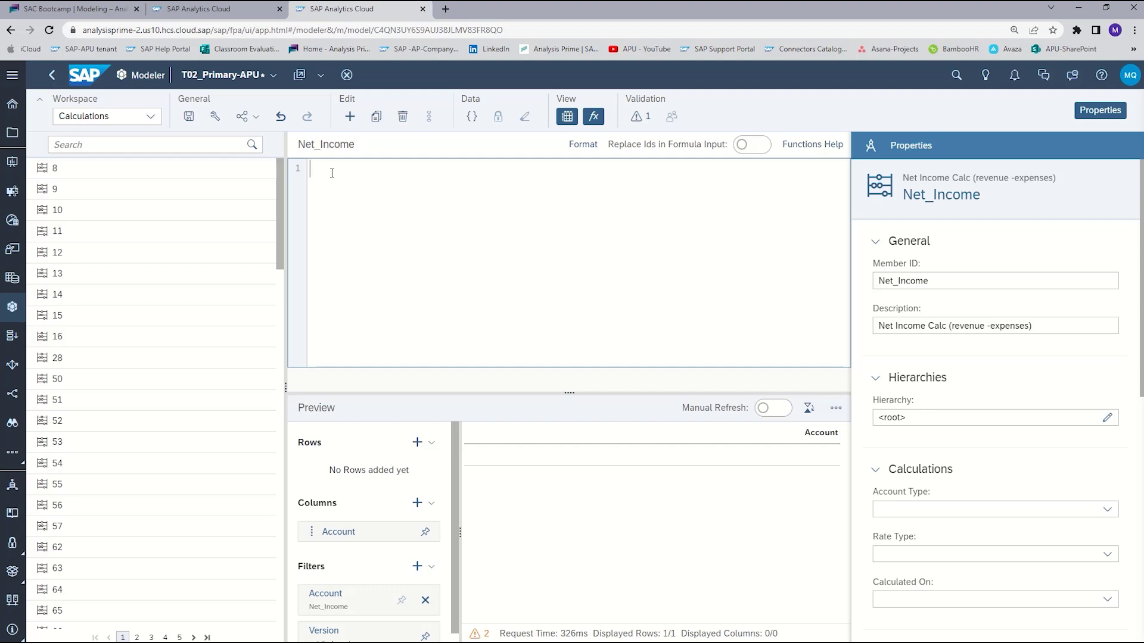
Step: Enter the formula [50] - [28], picking Revenue and Expenses from autocomplete
type("reve")
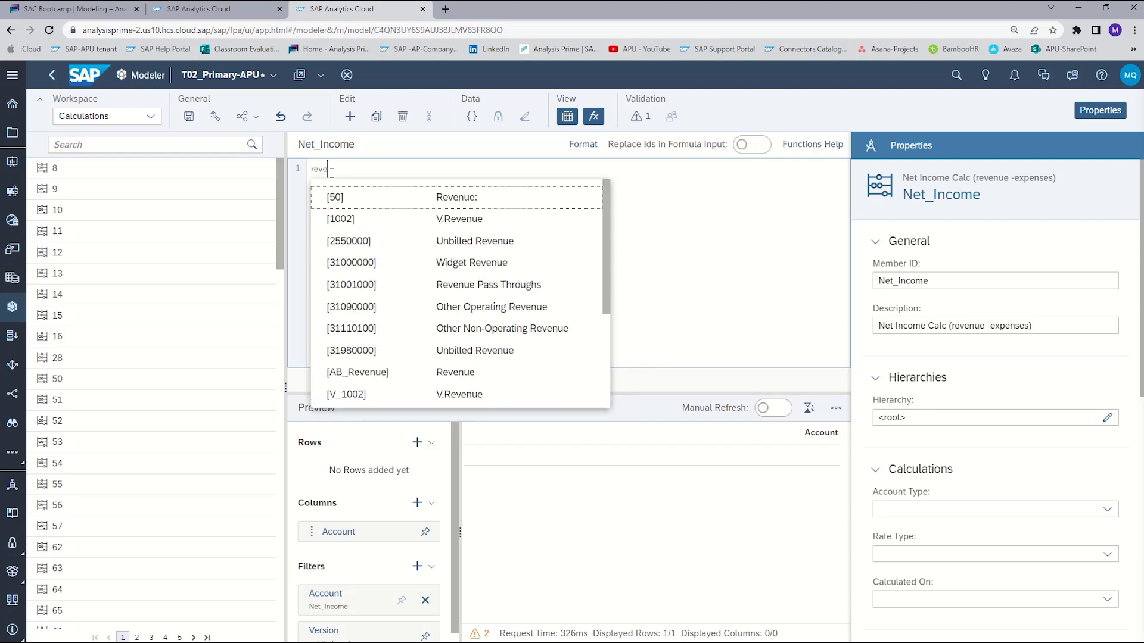
left_click(451, 204)
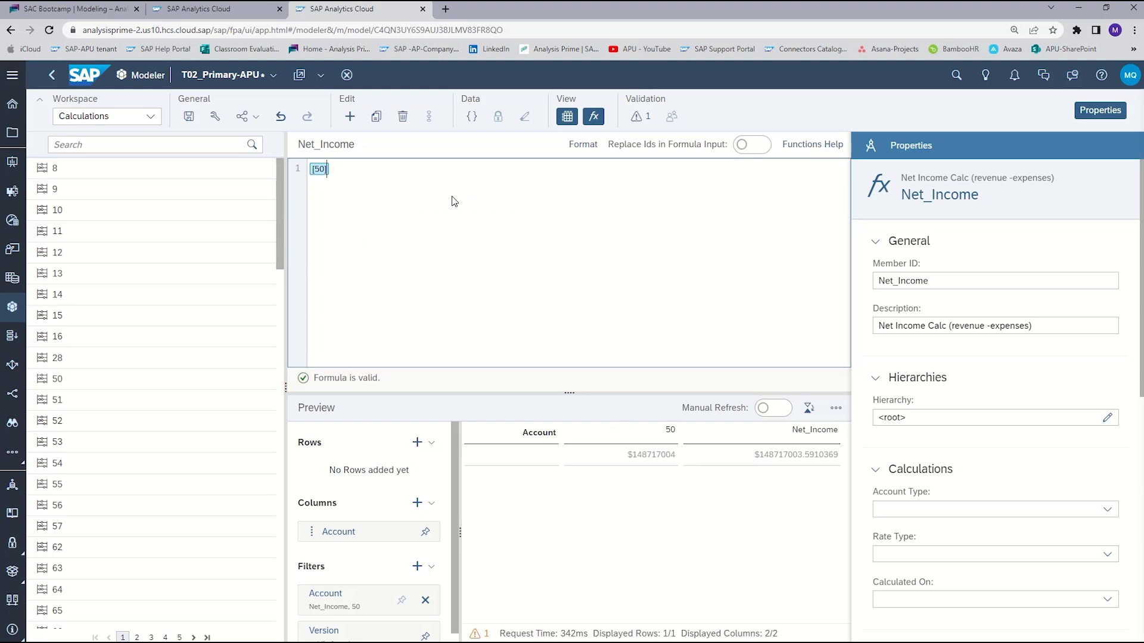
type("-")
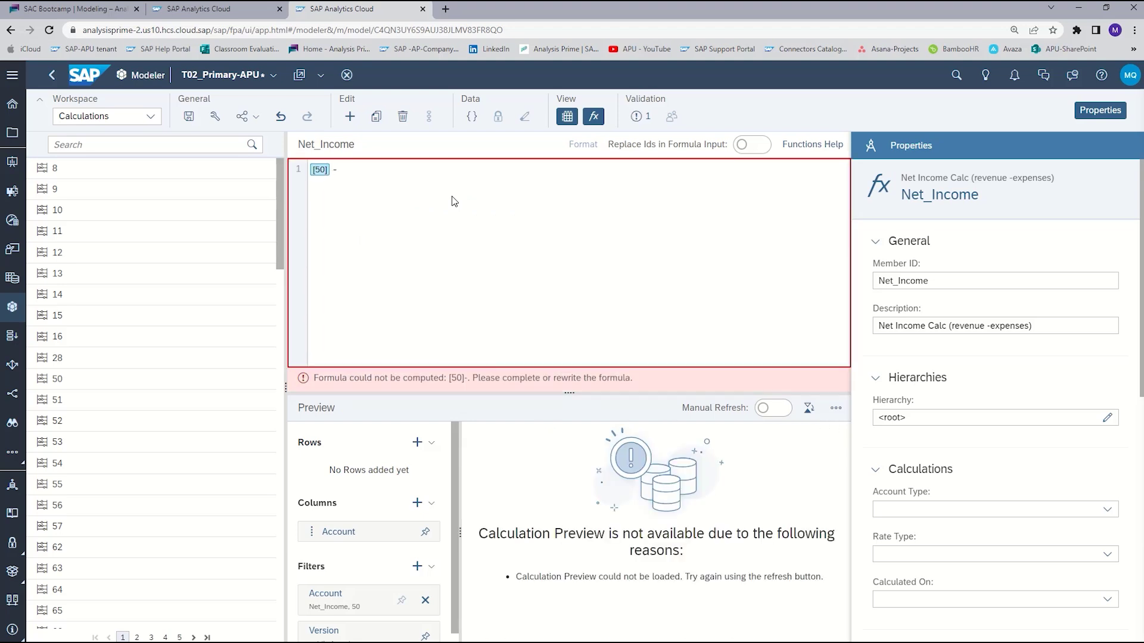
type(" e")
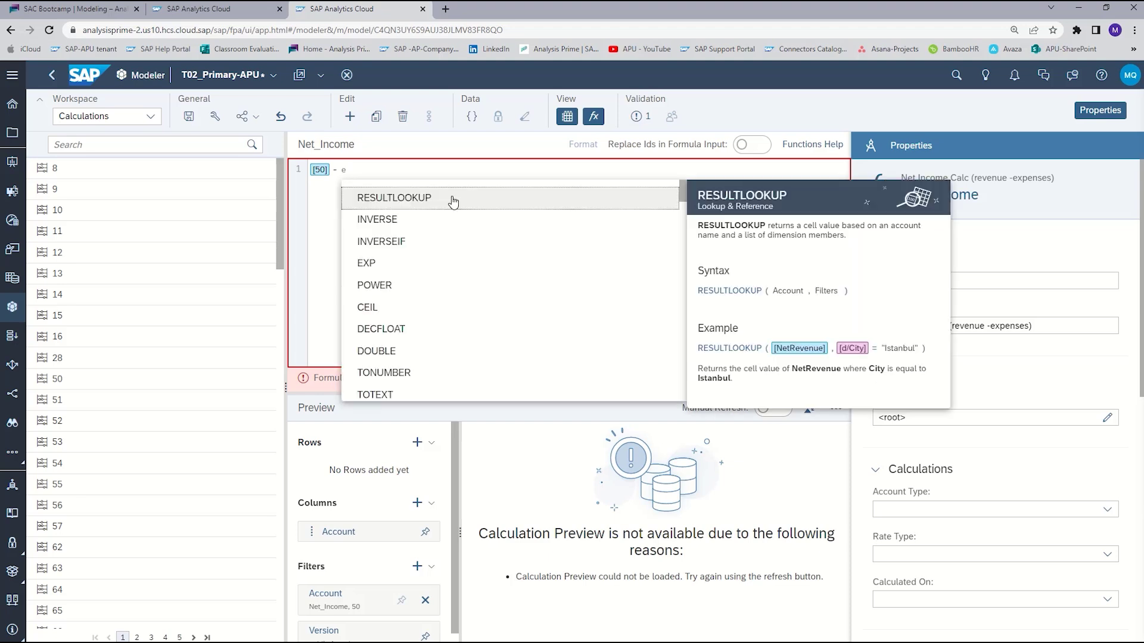
type("x")
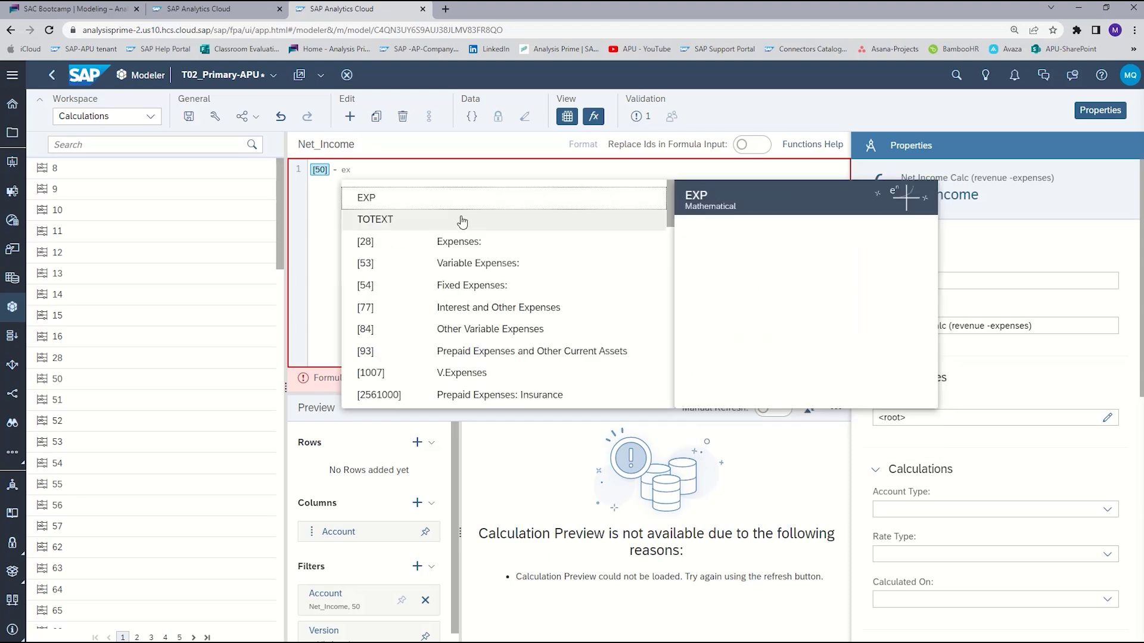
left_click(471, 243)
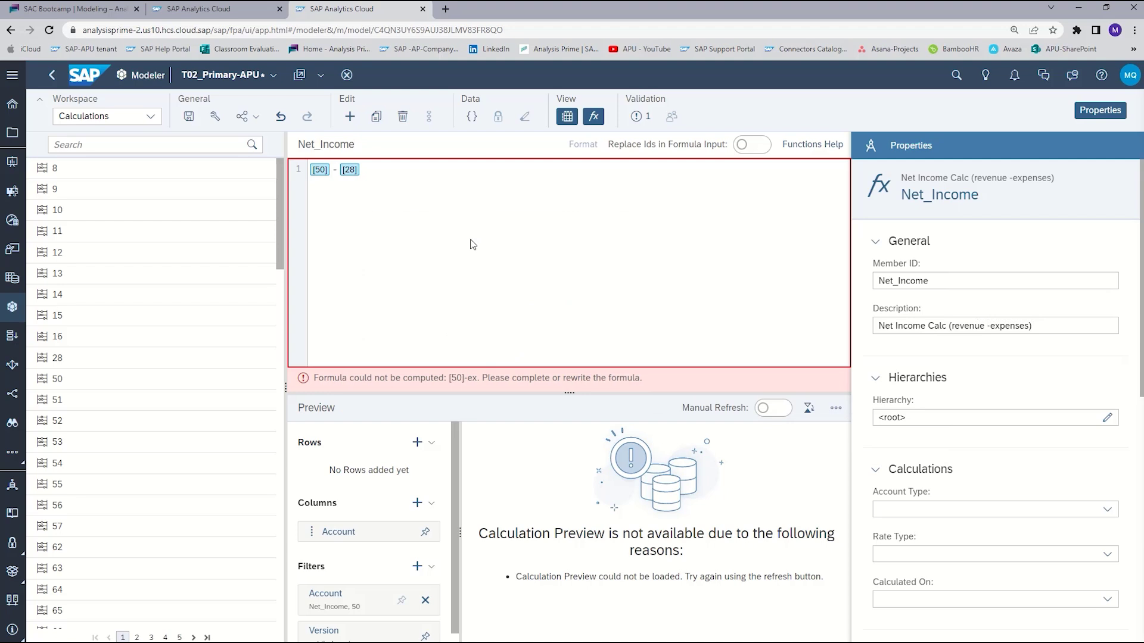